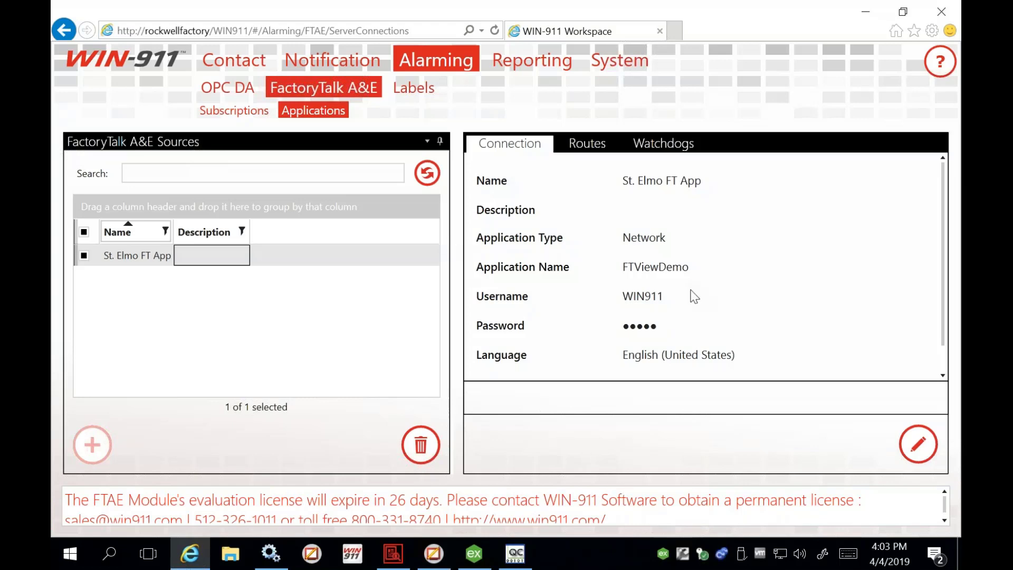
# Step: Edit the St. Elmo FT App connection and confirm it tests successfully against FTViewDemo
pyautogui.click(917, 448)
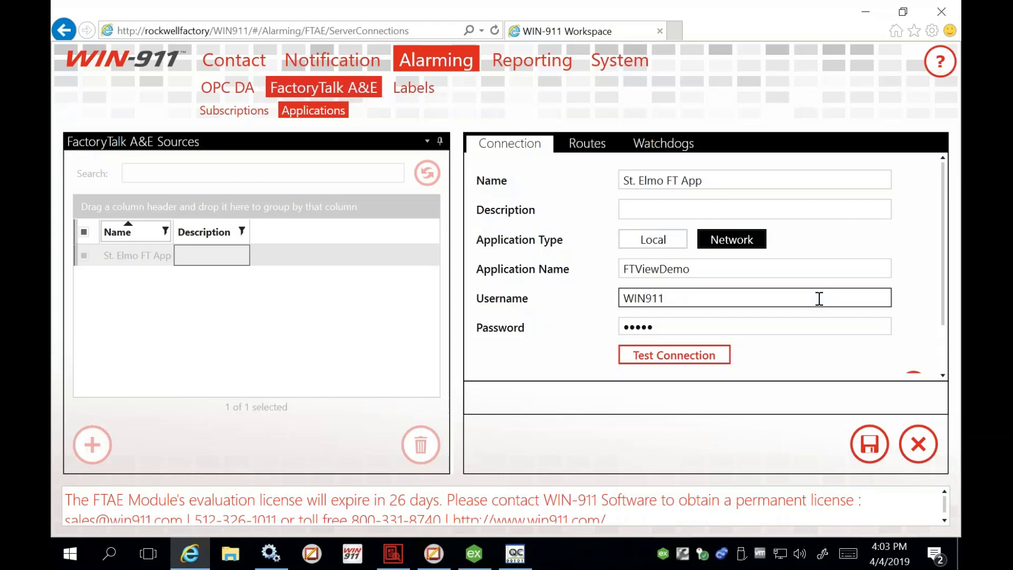
pyautogui.click(691, 368)
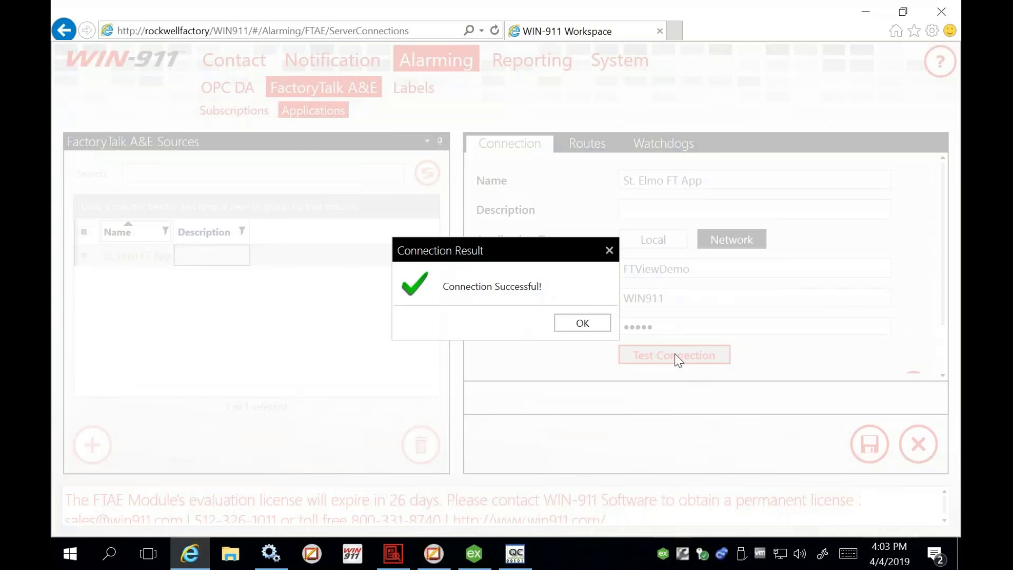
pyautogui.click(595, 319)
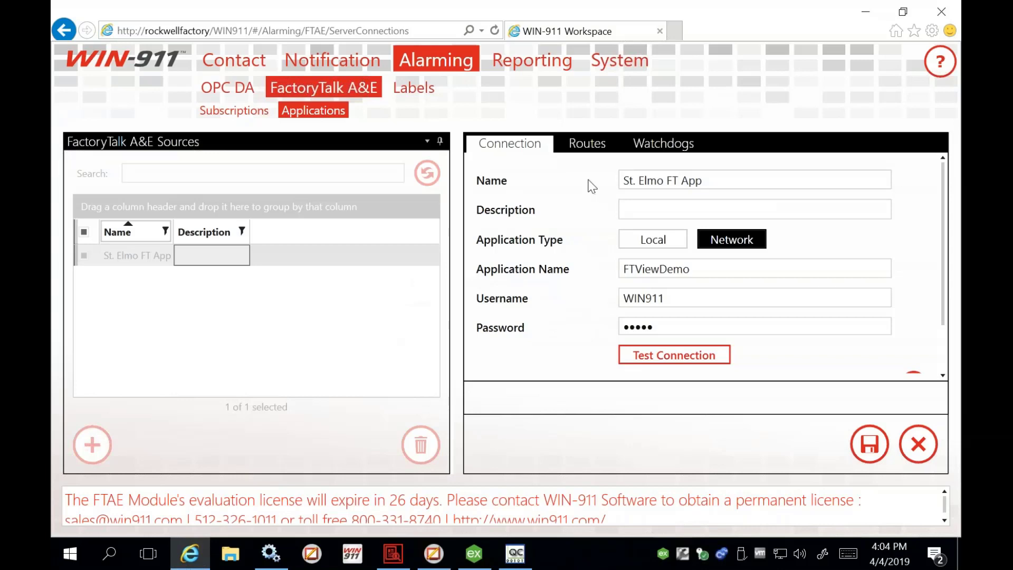
pyautogui.click(258, 112)
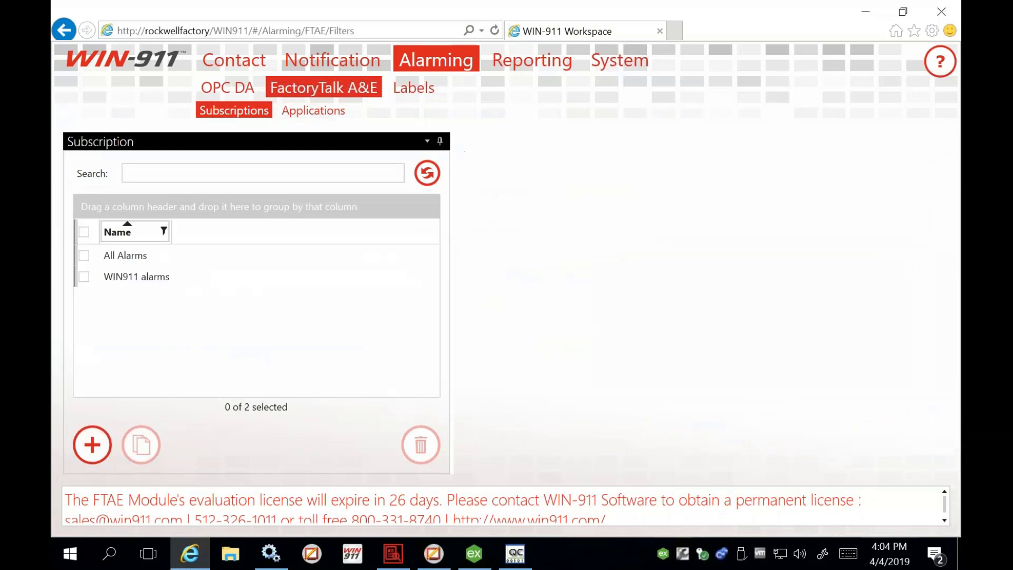
# Step: Review the WIN911 alarms filter (all names, classes containing WIN911, all severities) without changing it
pyautogui.click(157, 288)
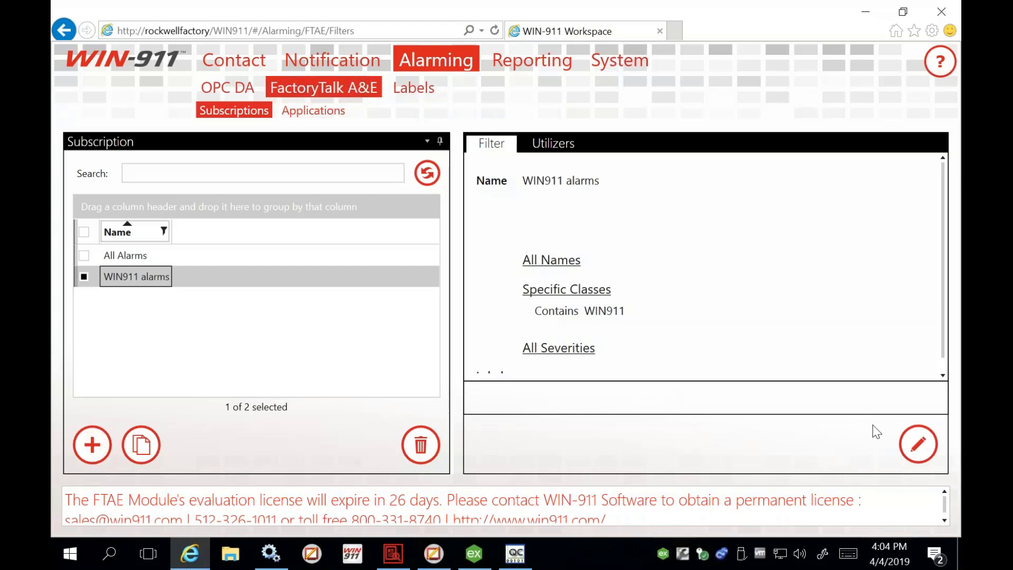
pyautogui.click(918, 444)
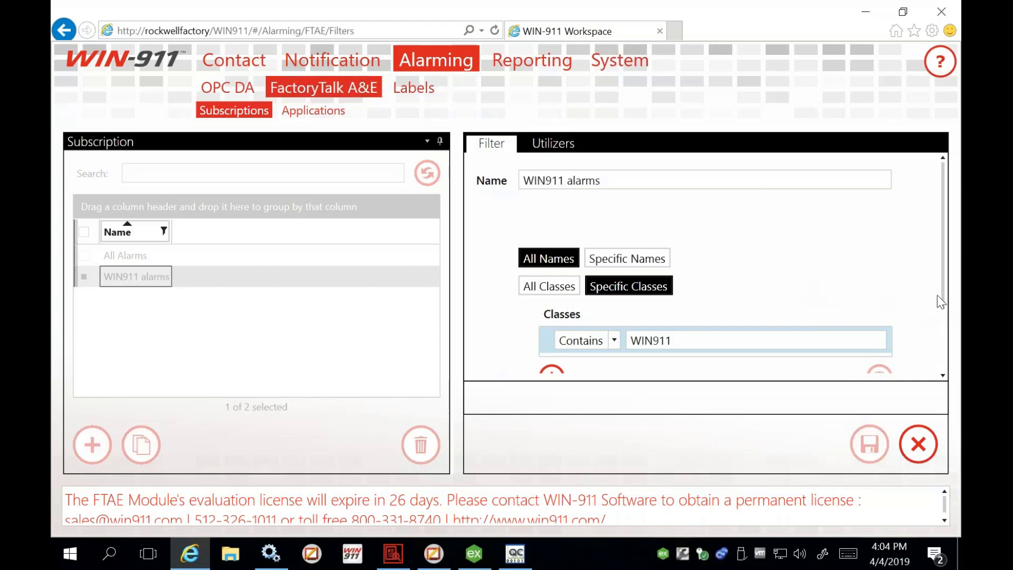
pyautogui.moveTo(944, 306); pyautogui.dragTo(951, 380)
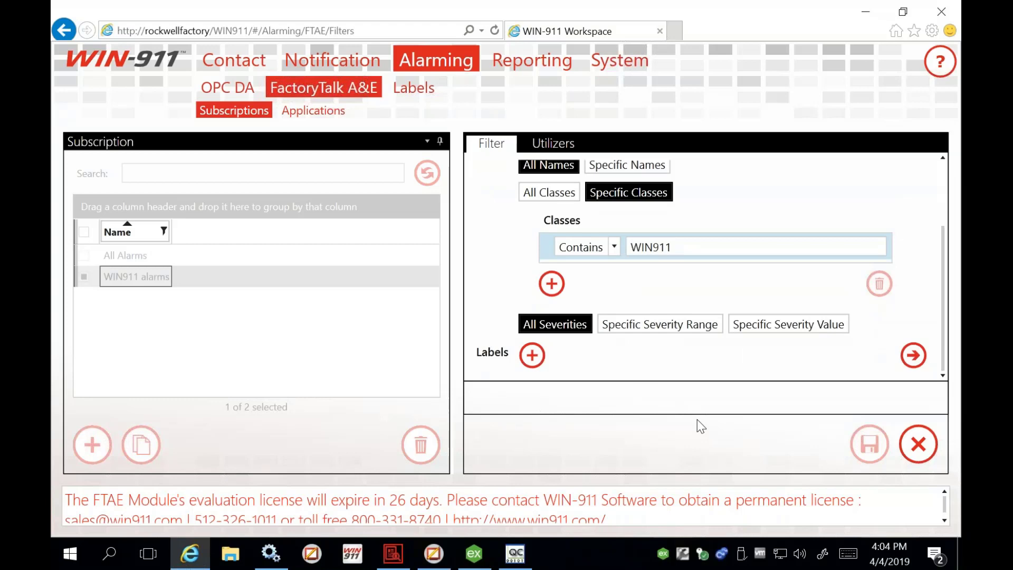
pyautogui.click(916, 443)
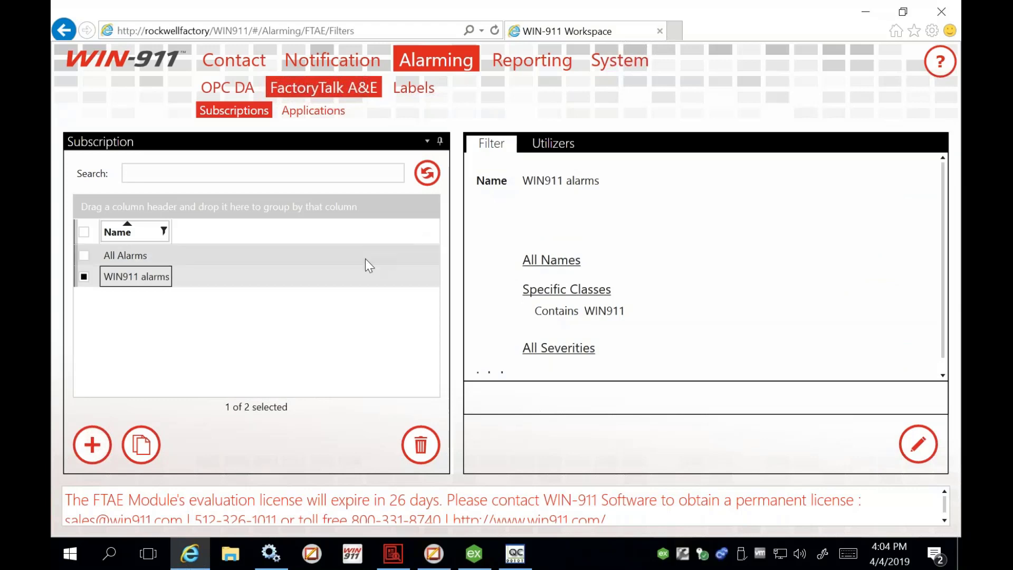
# Step: Save St. Elmo FT App with WIN911 alarms routed to St. Elmo Plant and All Alarms to Do Not Notify
pyautogui.click(311, 111)
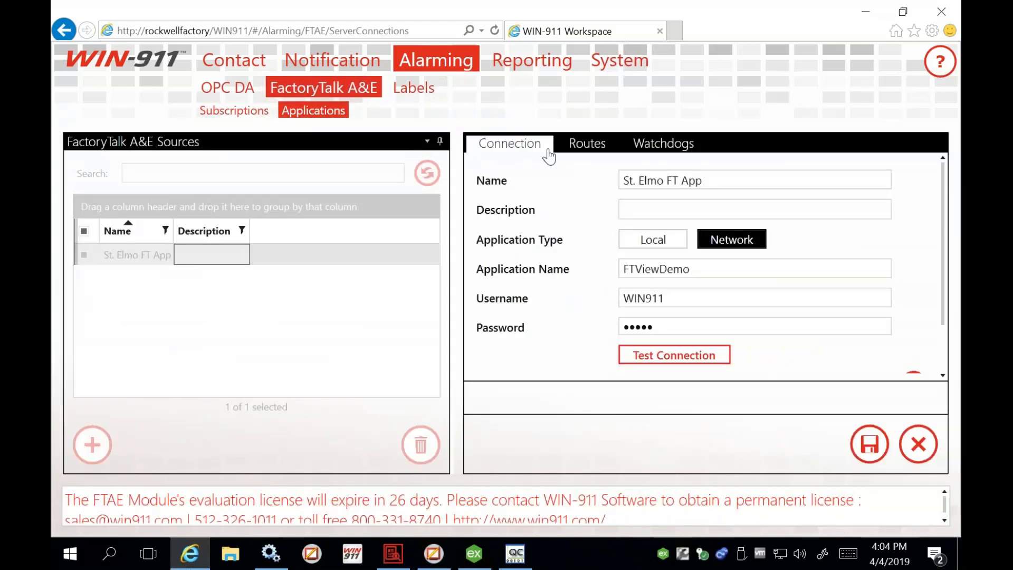
pyautogui.click(588, 150)
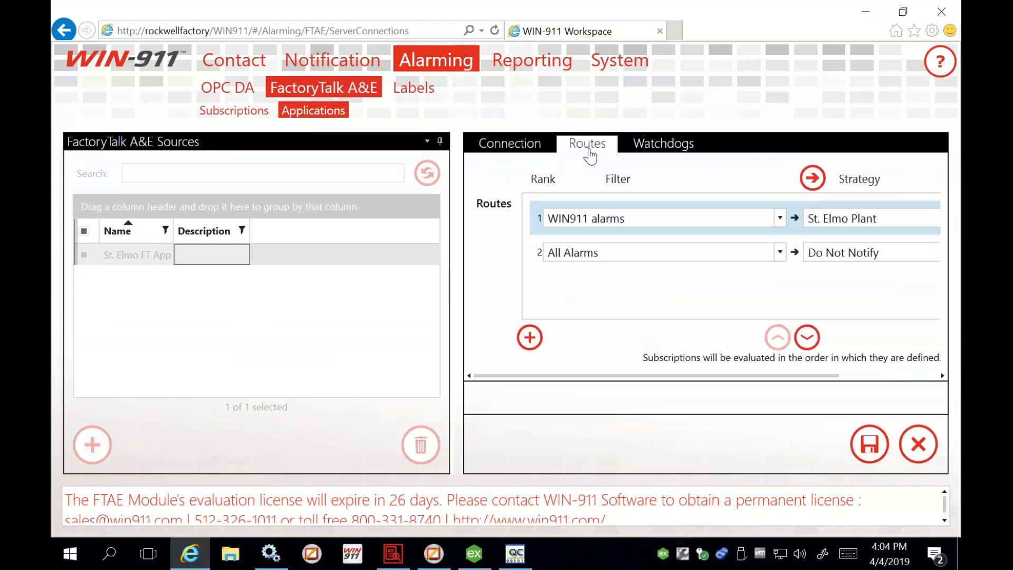
pyautogui.click(863, 444)
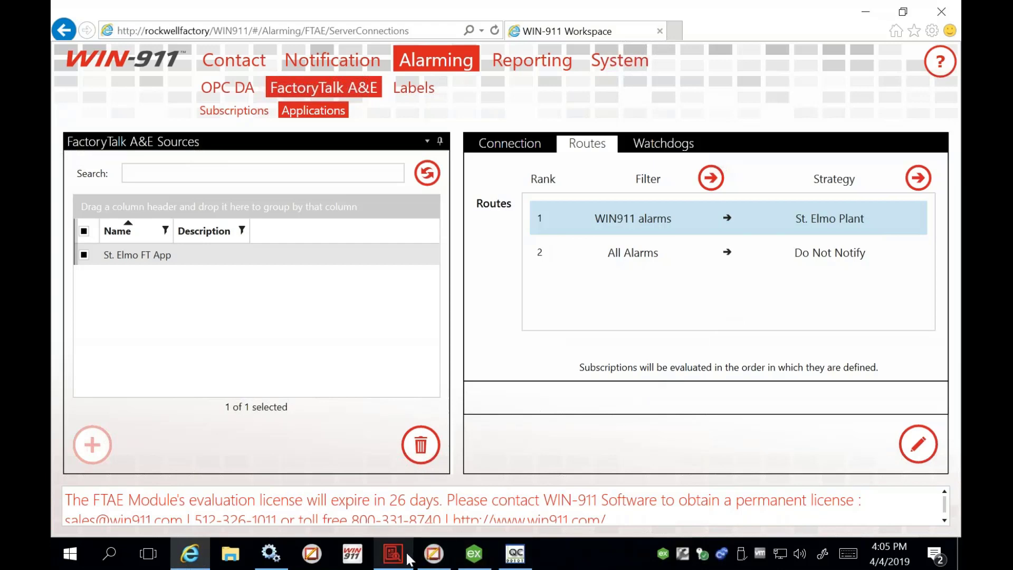
pyautogui.click(272, 563)
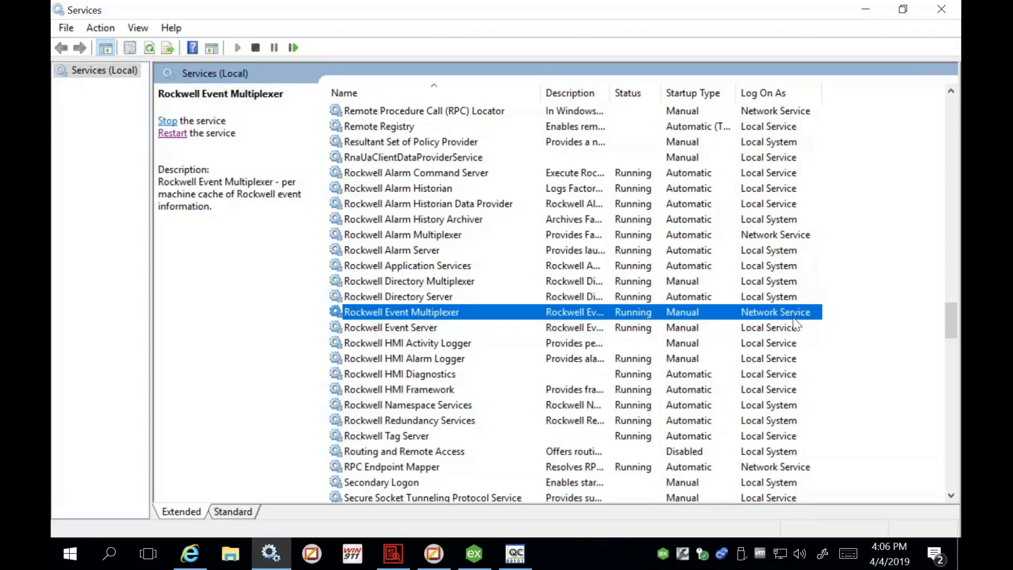
# Step: Change the Rockwell Alarm Multiplexer service logon from Network Service to Local System account
pyautogui.click(776, 237)
pyautogui.rightClick(776, 236)
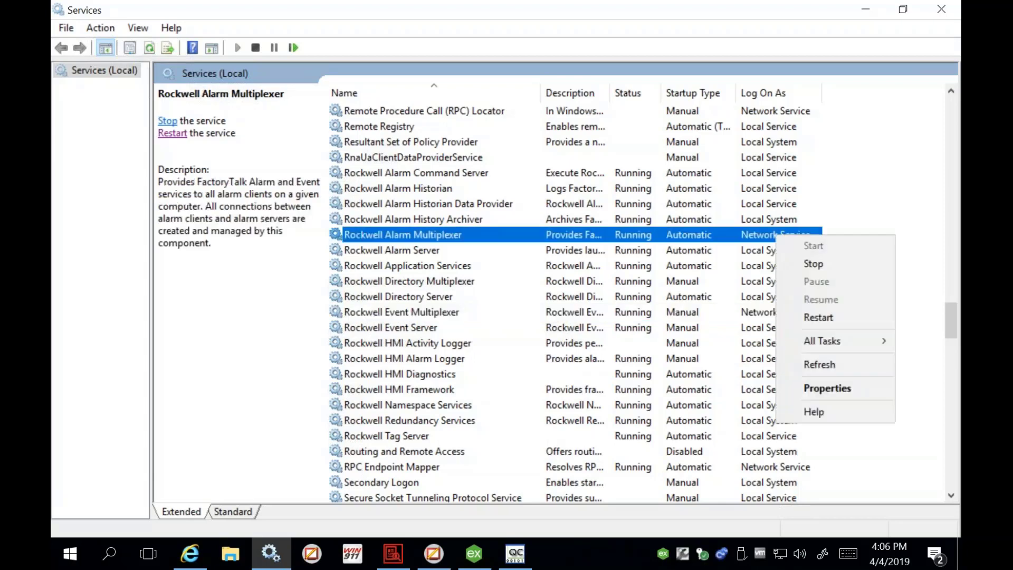
pyautogui.click(827, 389)
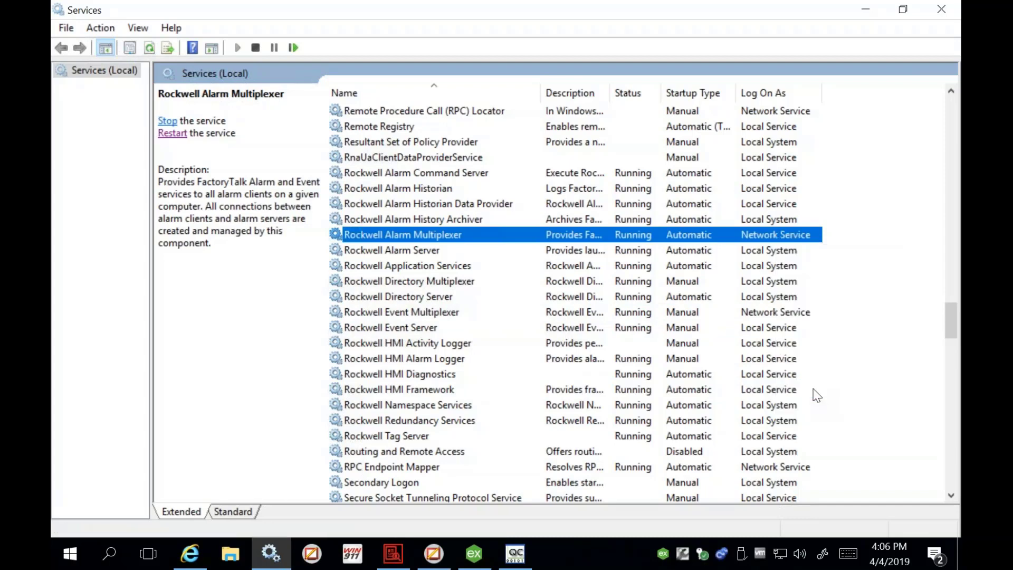
pyautogui.click(417, 118)
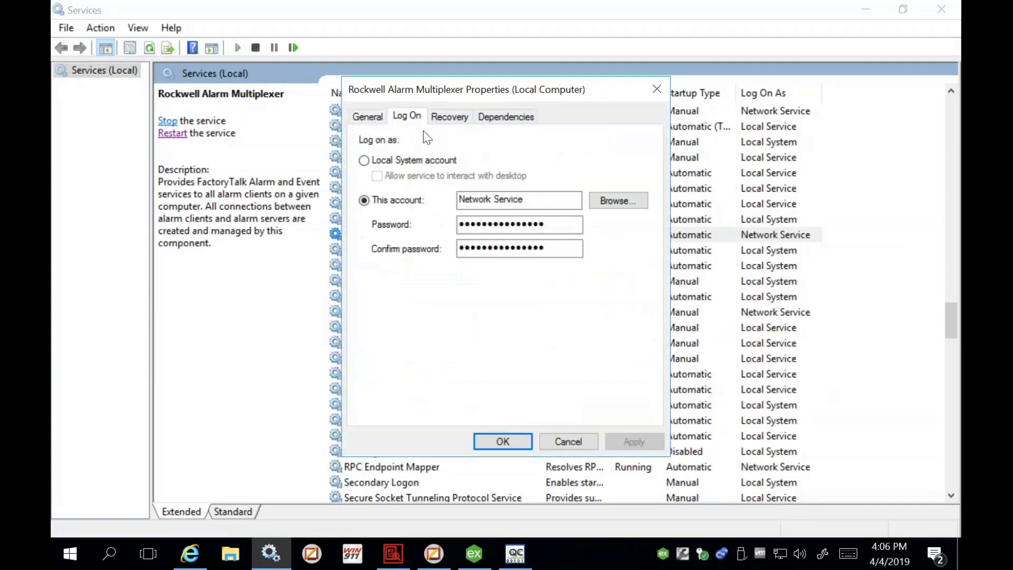
pyautogui.click(415, 164)
pyautogui.click(632, 447)
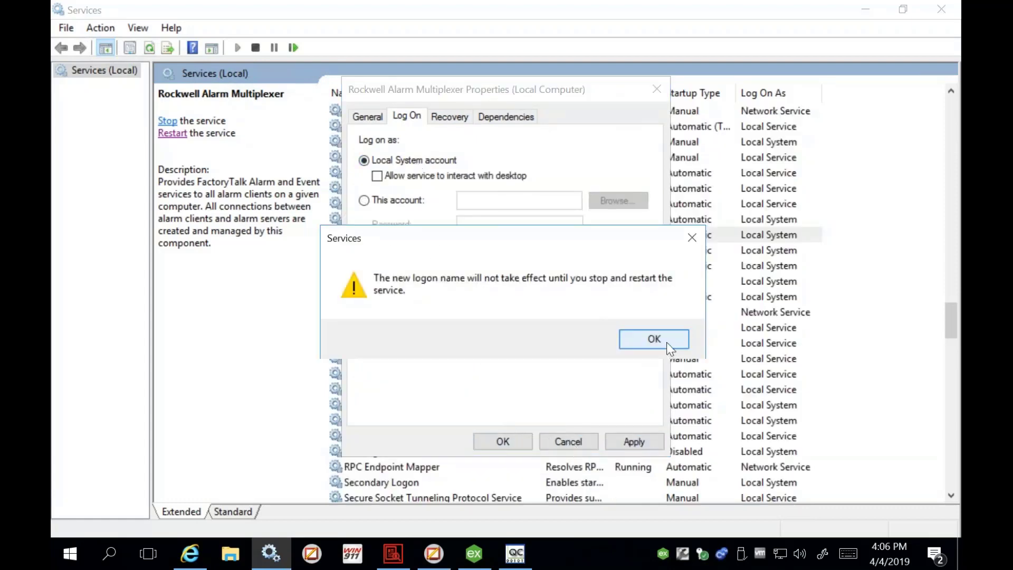
pyautogui.click(666, 342)
pyautogui.click(516, 441)
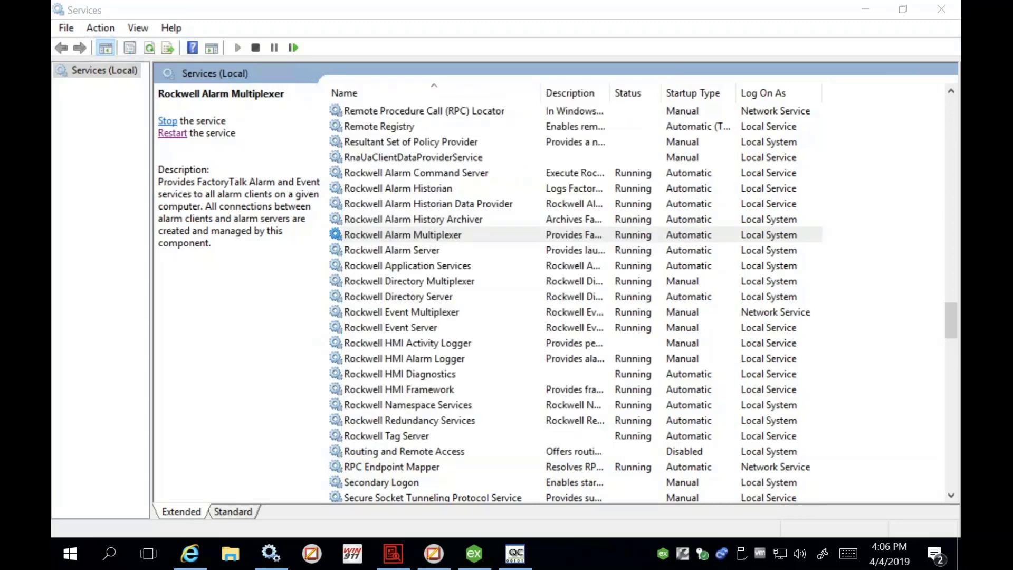
pyautogui.click(775, 314)
# Step: Set the Rockwell Event Multiplexer service to log on as Local System account
pyautogui.rightClick(742, 313)
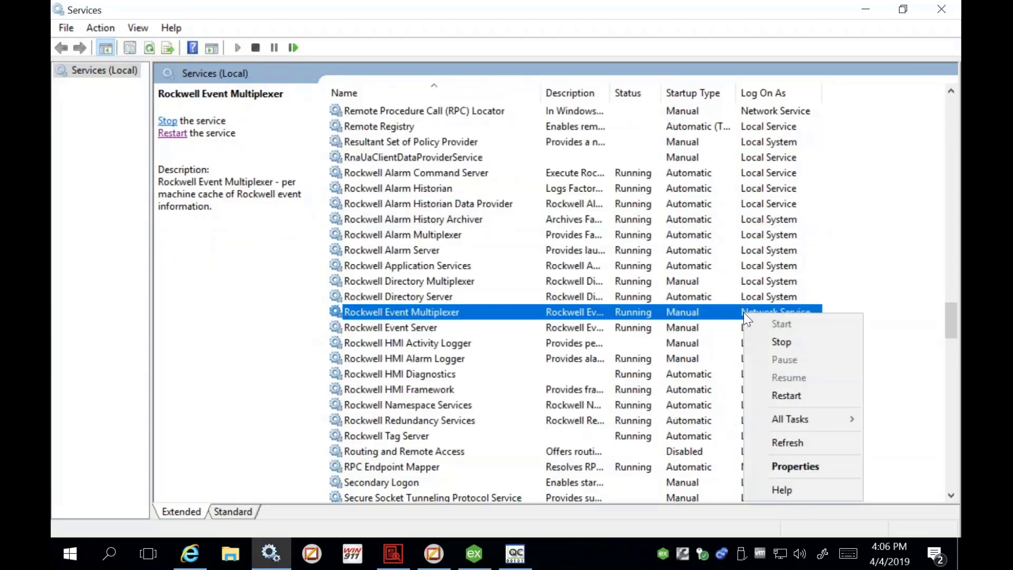
pyautogui.click(780, 464)
pyautogui.click(415, 118)
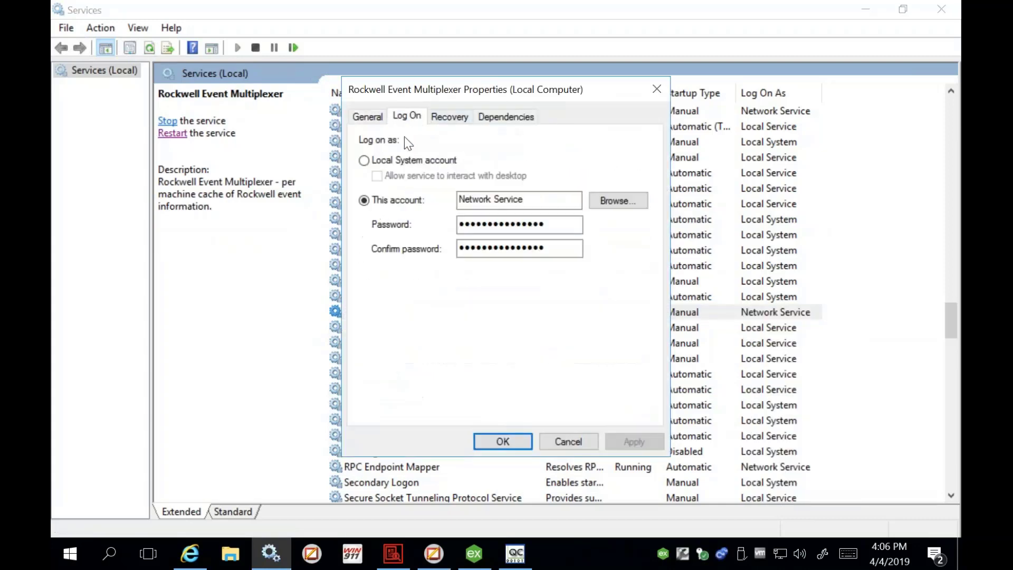
pyautogui.click(393, 160)
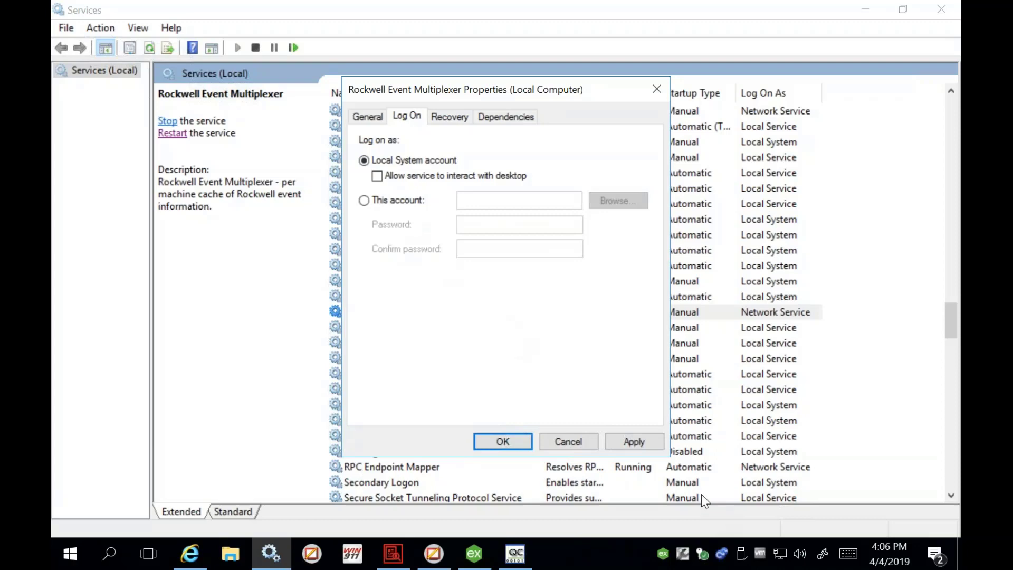
pyautogui.click(649, 449)
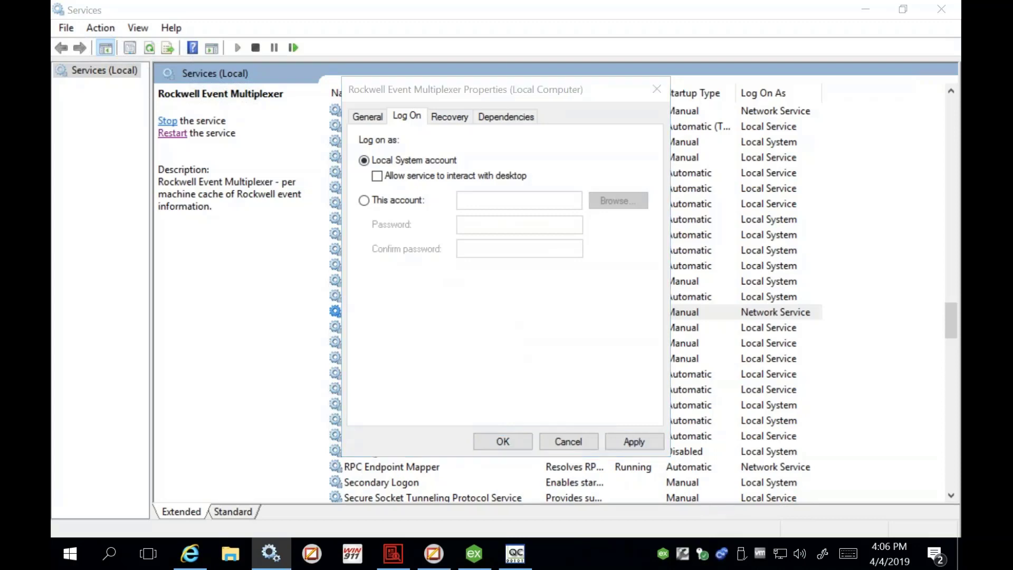
pyautogui.click(654, 339)
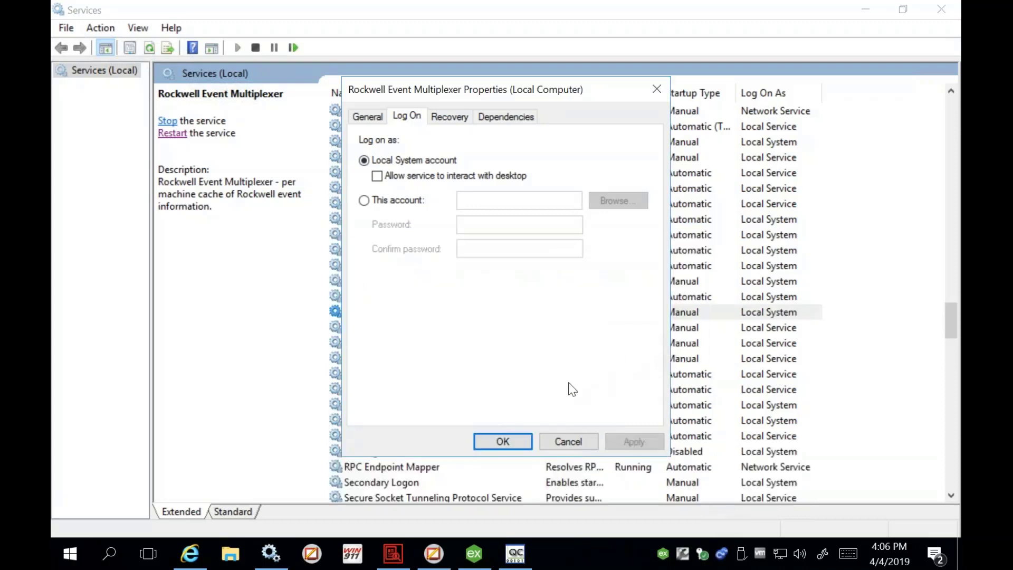
pyautogui.click(510, 442)
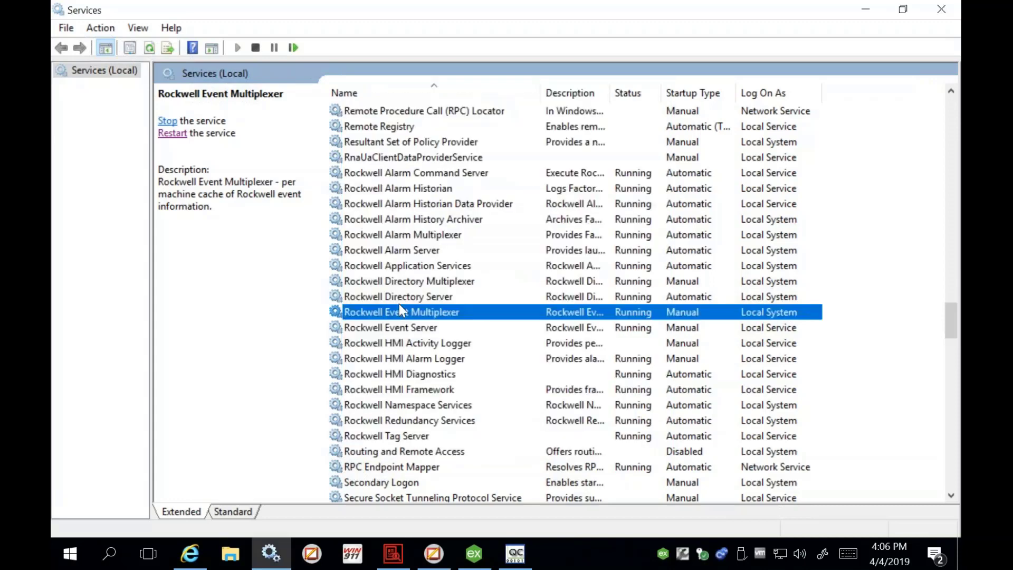
# Step: Restart Rockwell Event Multiplexer and view the five FTAE alarms in WIN-911 Log Viewer
pyautogui.click(170, 132)
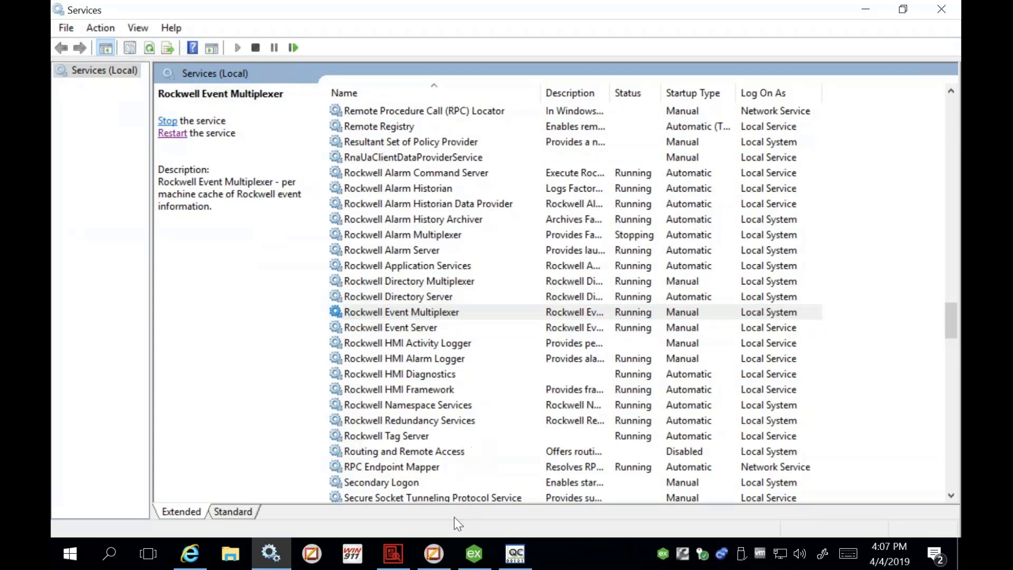
pyautogui.click(421, 553)
pyautogui.click(393, 554)
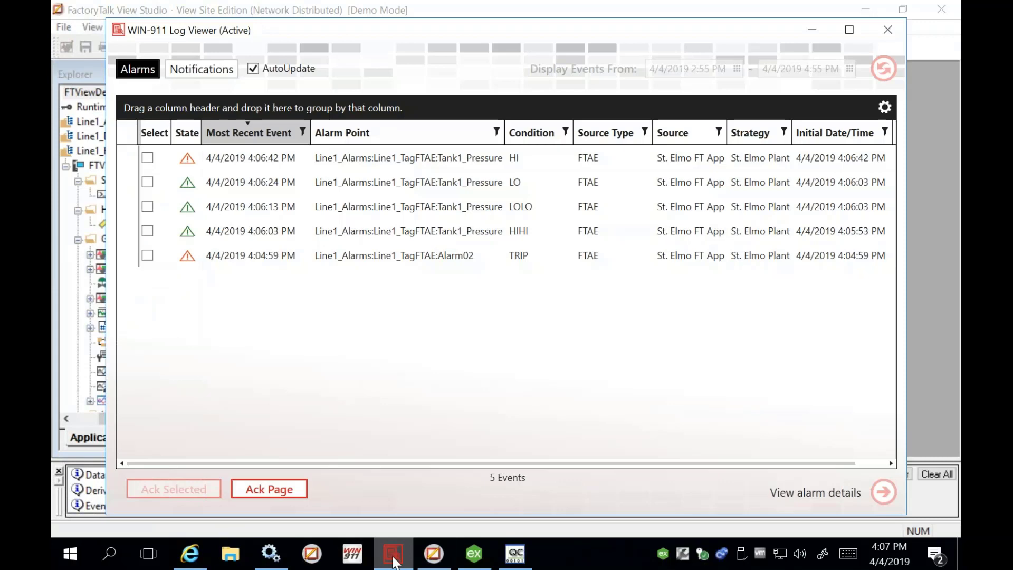